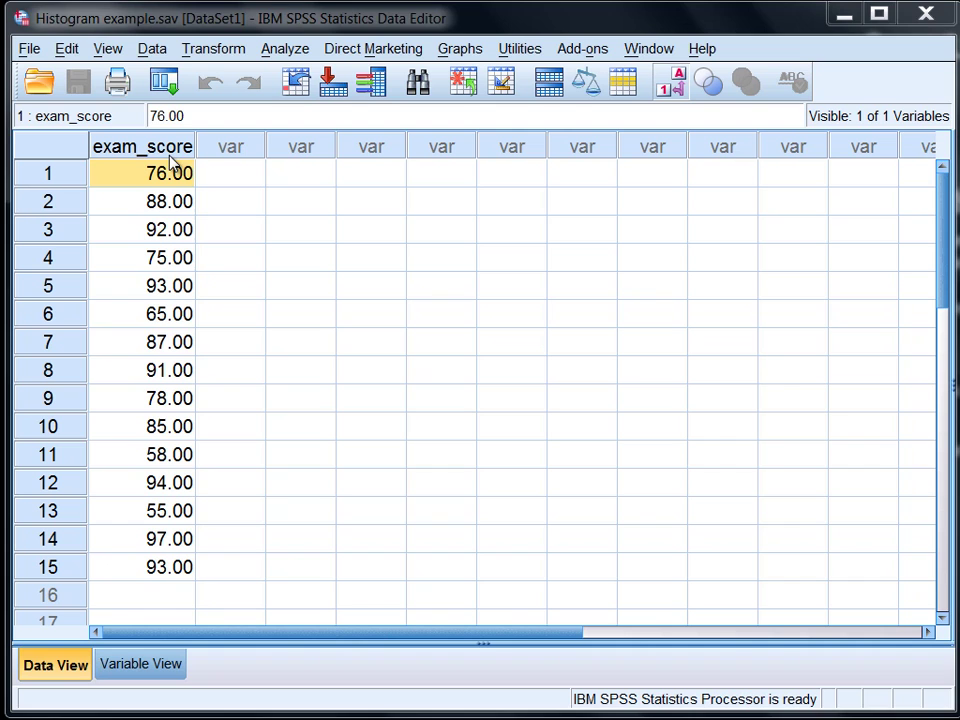
- Select the 15 exam_score values down the column, then clear the selection
left_click_drag(158, 180, 148, 570)
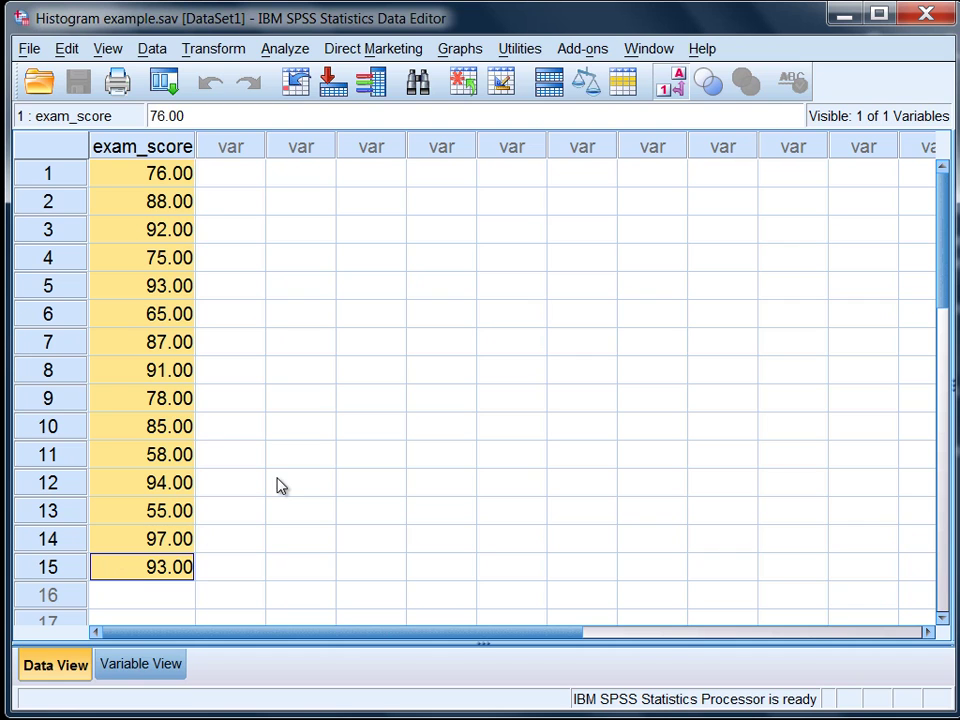
left_click(329, 399)
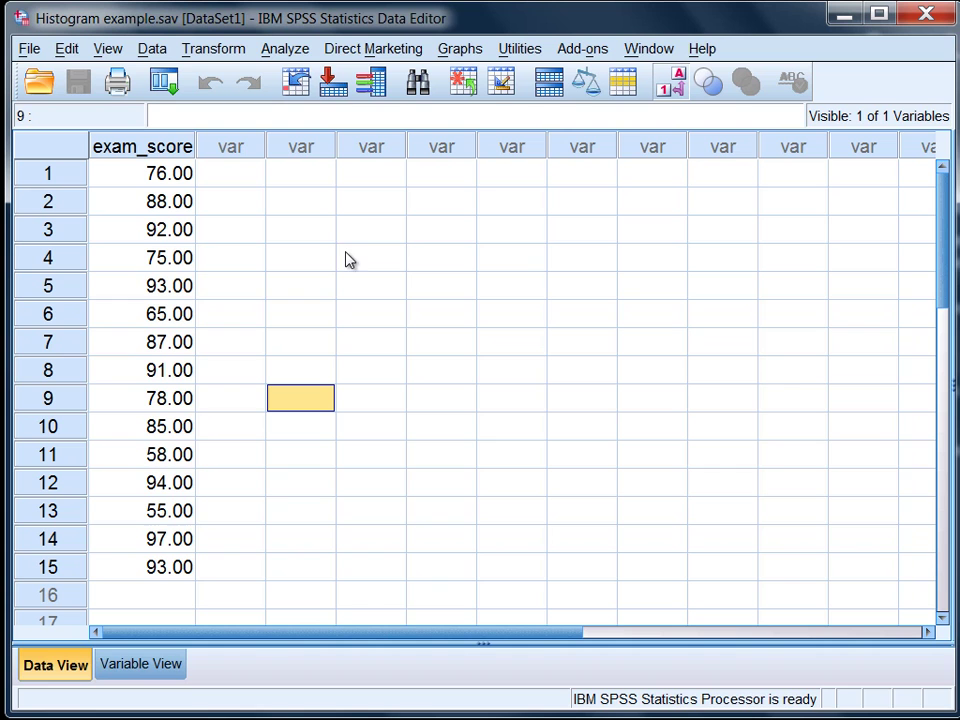
- Run Frequencies on exam_score with a Histograms chart and frequency tables turned off
left_click(296, 49)
mouse_move(351, 102)
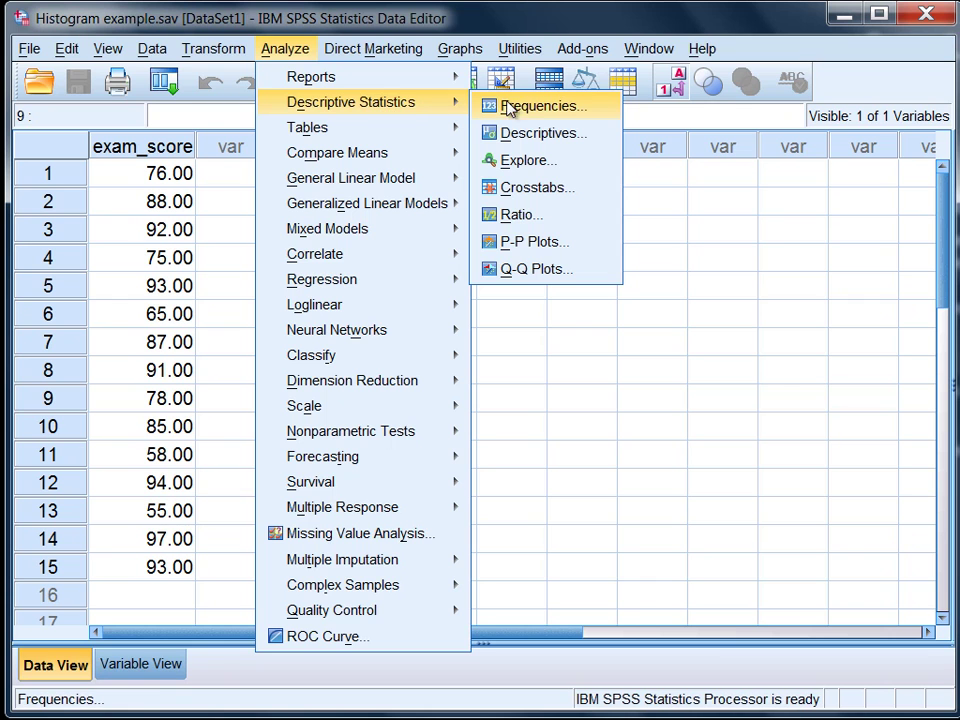
left_click(600, 105)
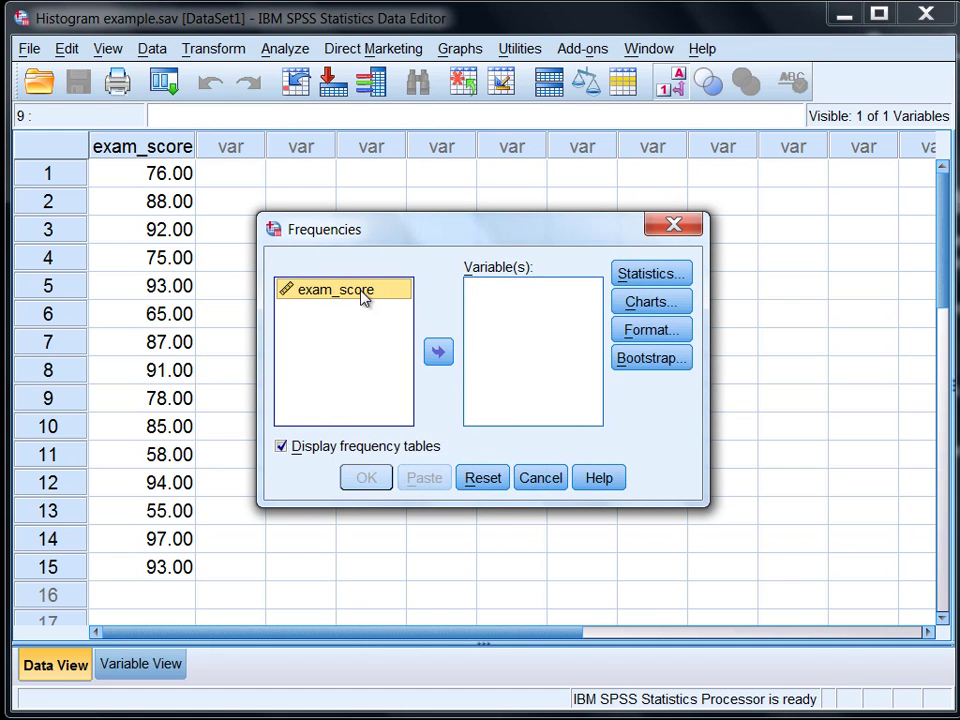
left_click(437, 354)
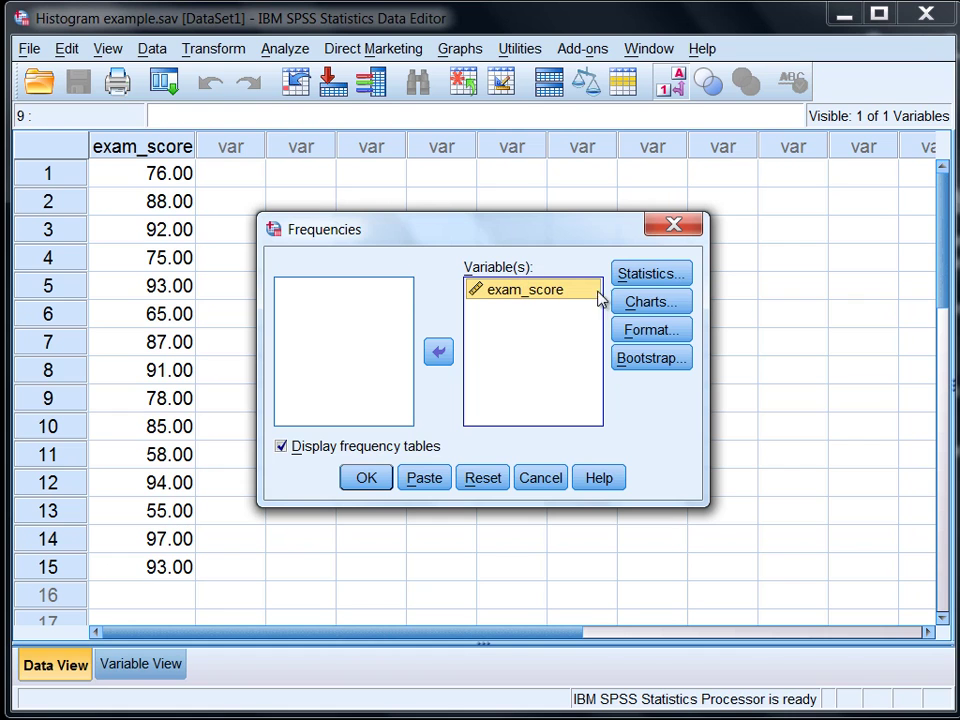
left_click(652, 302)
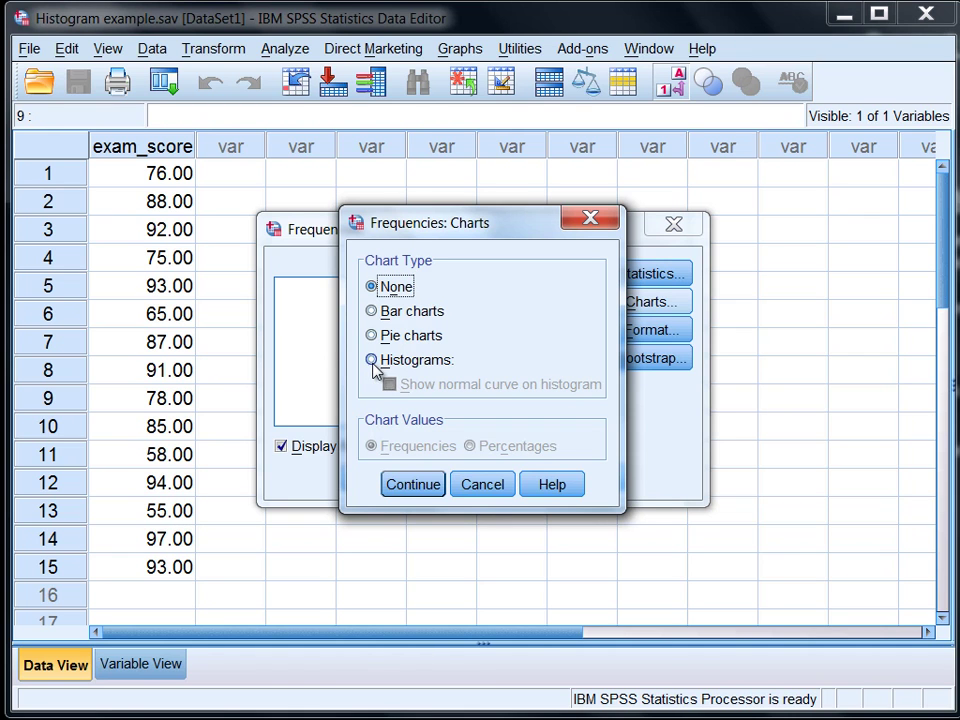
left_click(388, 365)
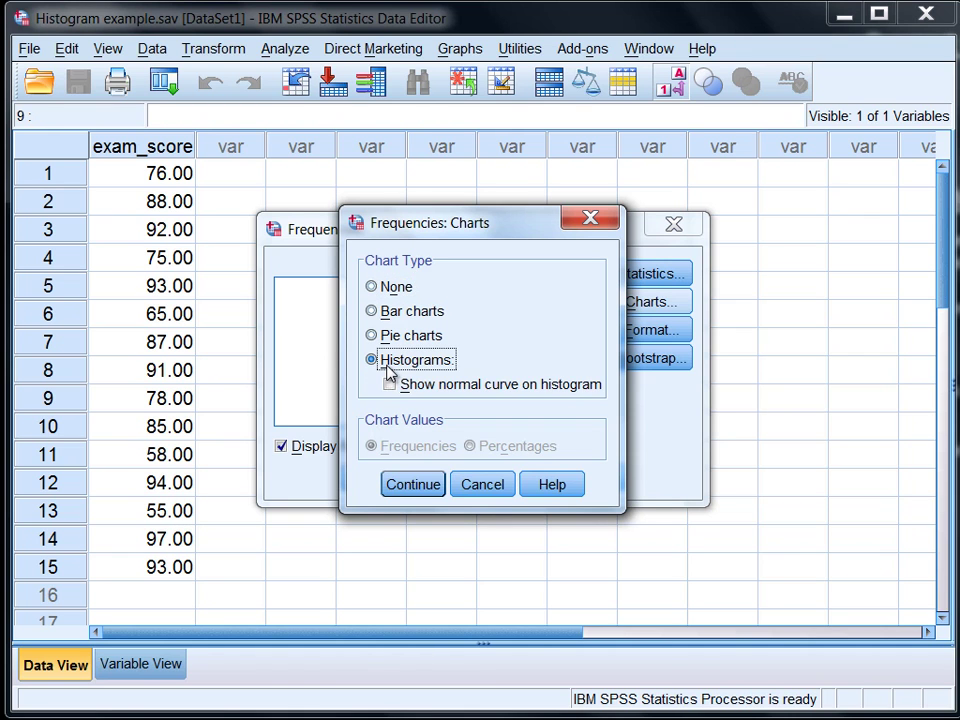
left_click(405, 484)
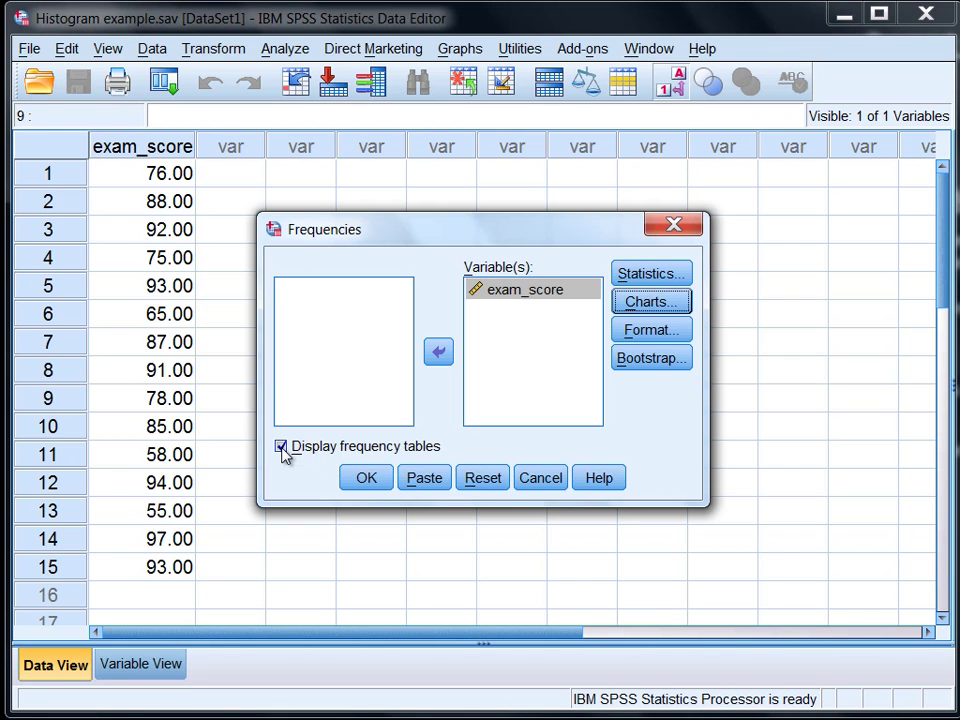
left_click(281, 448)
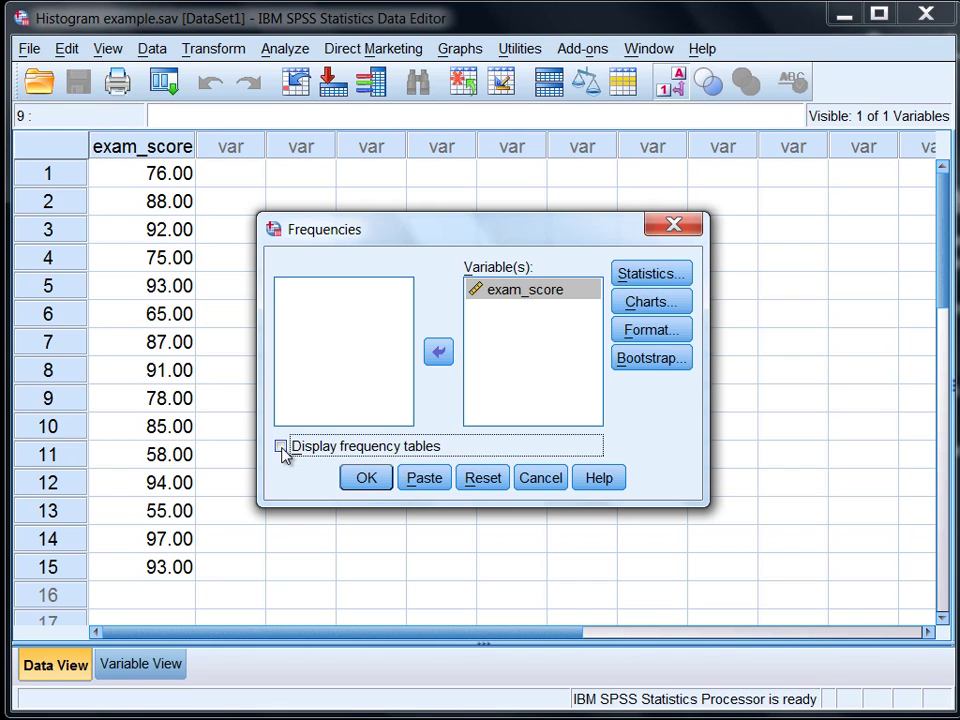
left_click(366, 480)
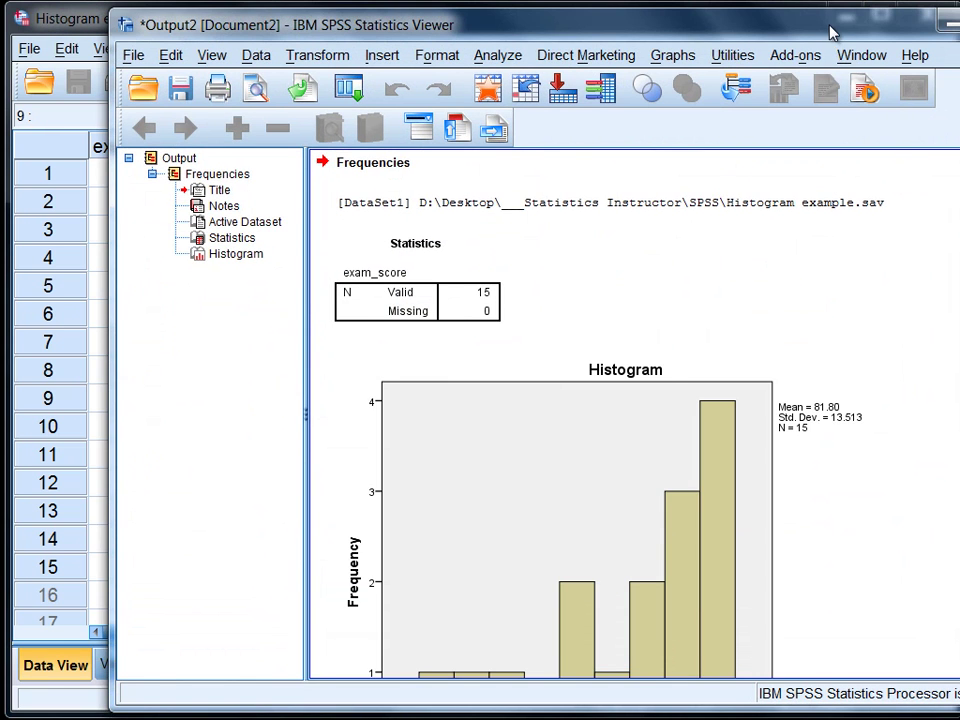
- Delete the [DataSet1] path line from the output and scroll down to the exam_score histogram
mouse_move(827, 28)
left_mouse_down()
mouse_move(745, 33)
mouse_move(720, 23)
left_mouse_up()
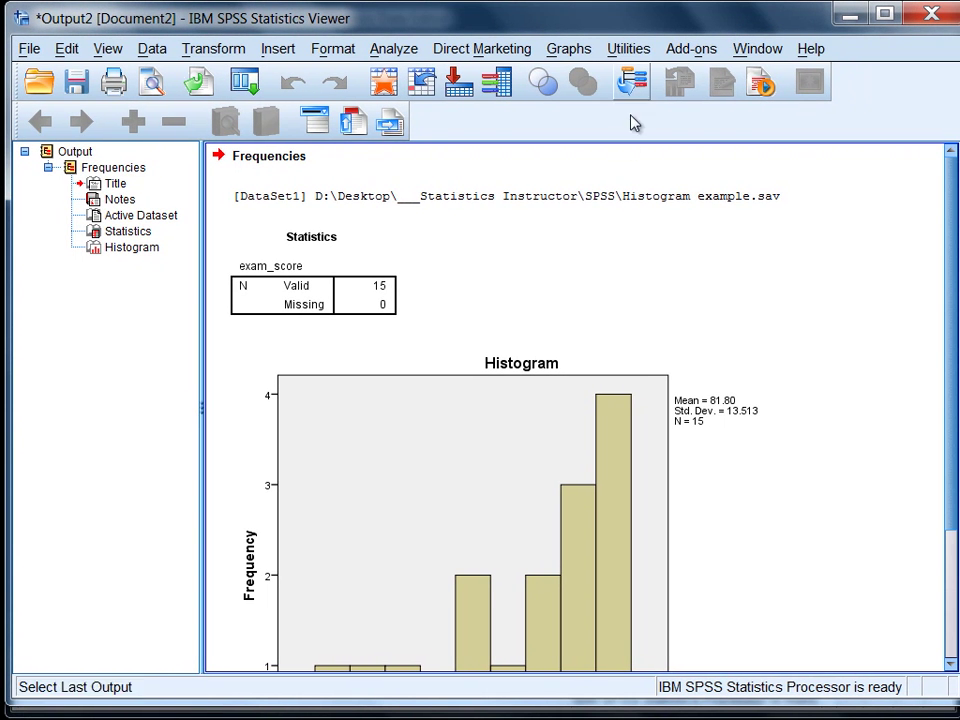
left_click(610, 200)
key("Delete")
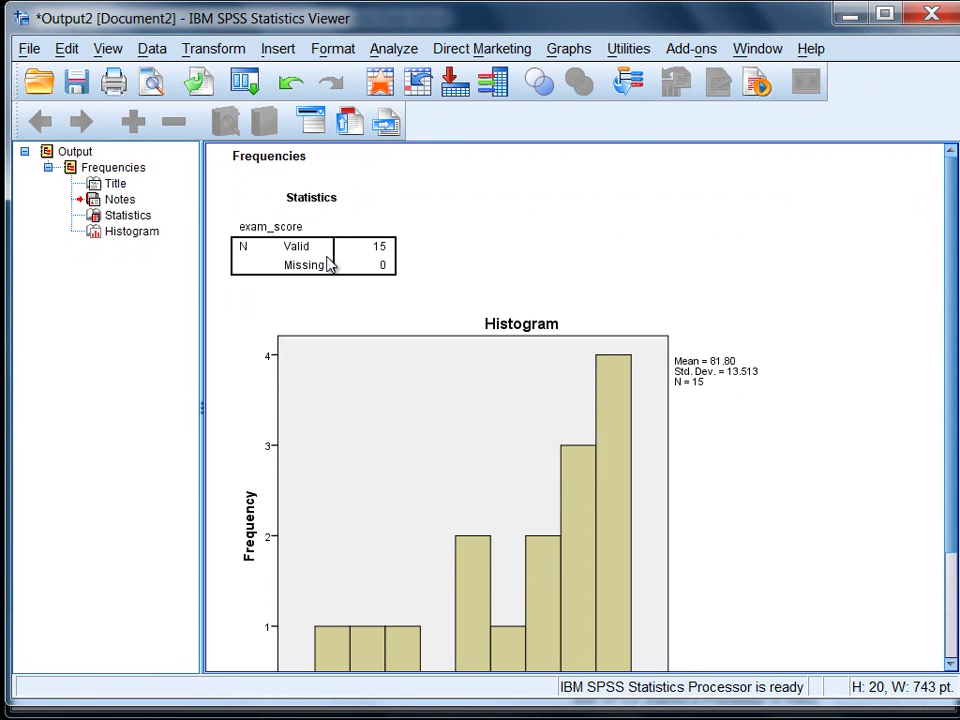
left_click(308, 254)
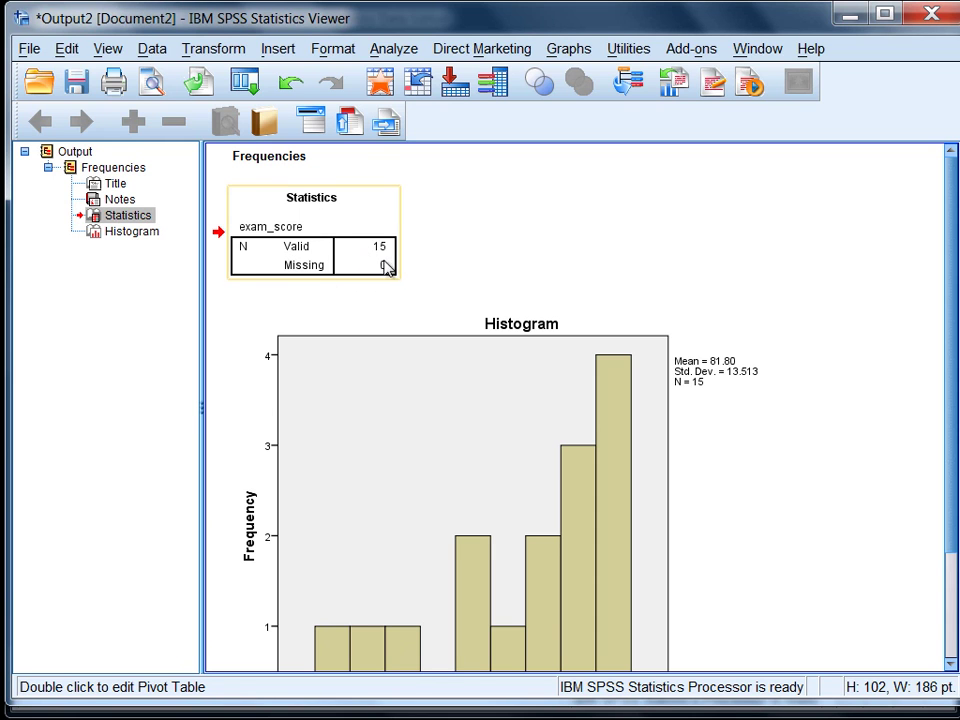
left_click(475, 263)
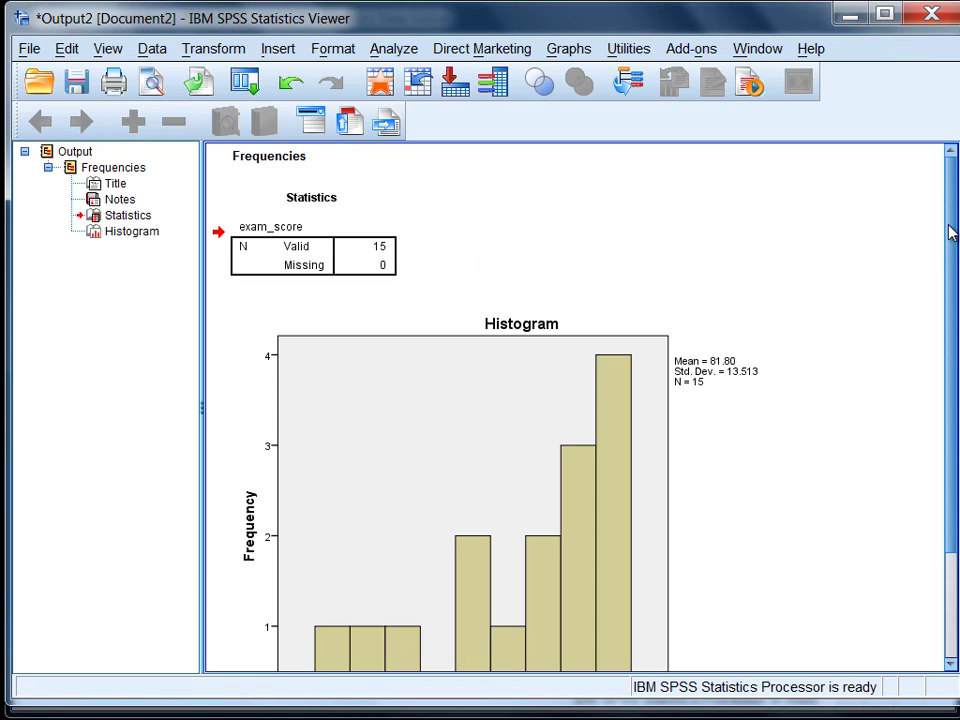
scroll(936, 306, "down", 3)
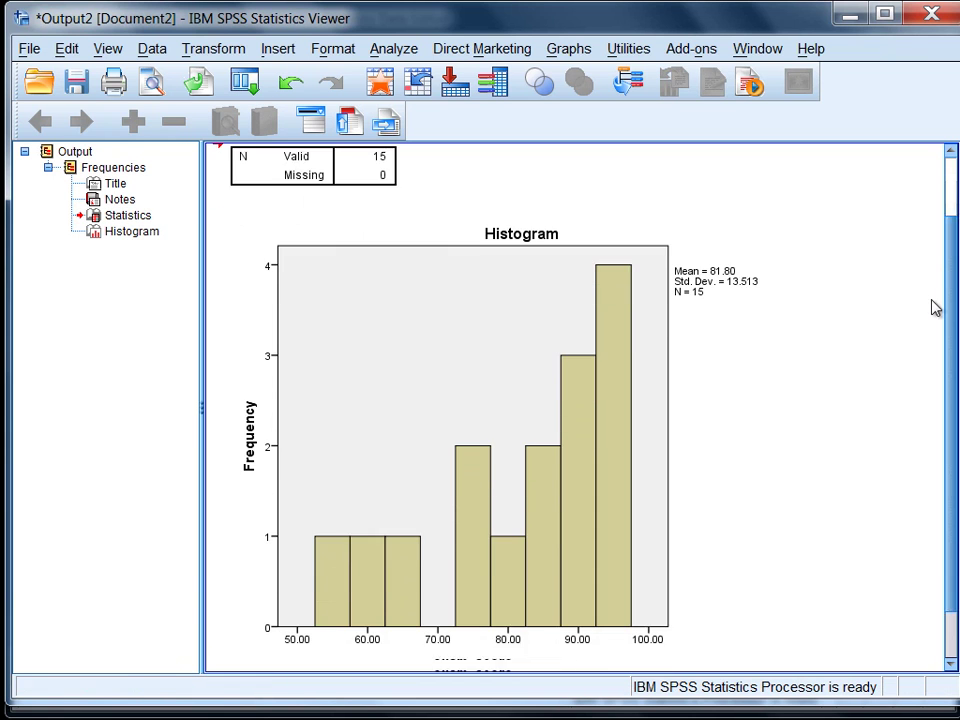
left_click(624, 356)
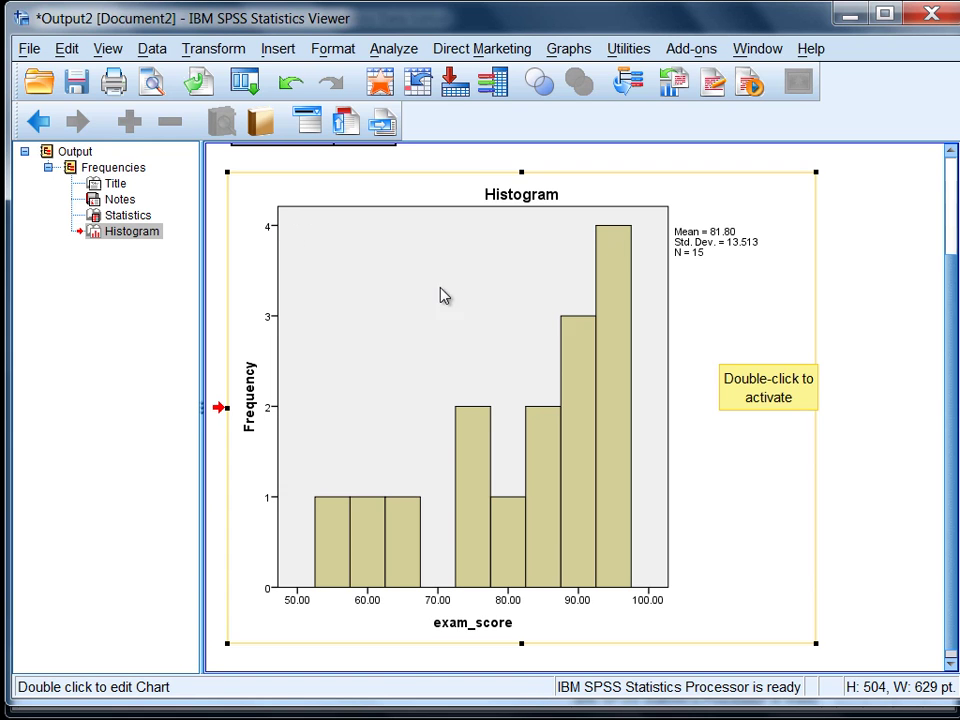
left_click(377, 670)
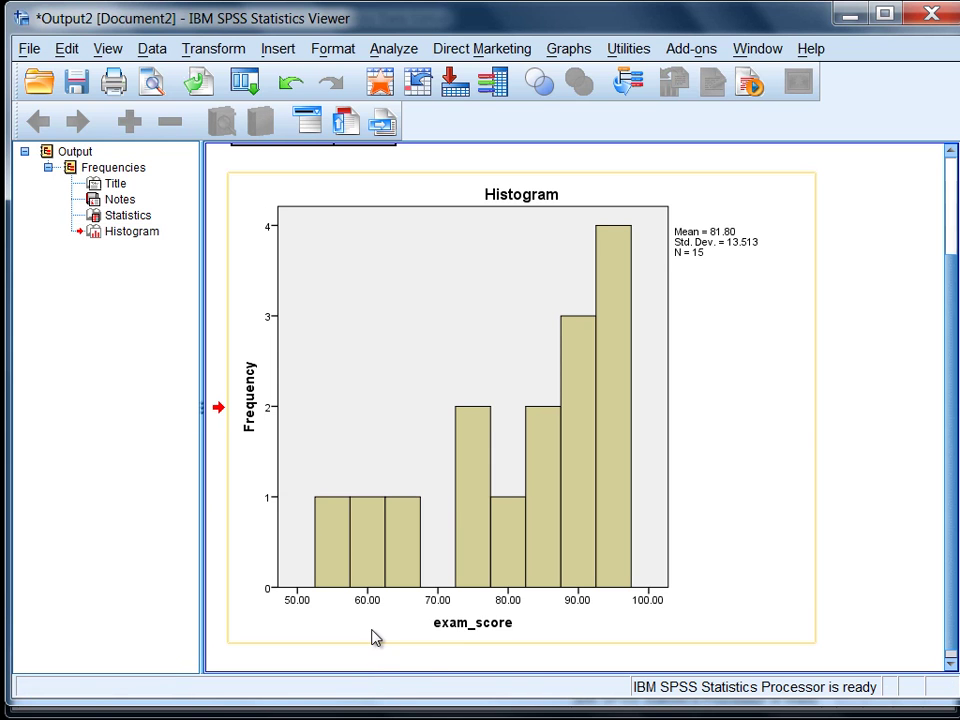
left_click(372, 608)
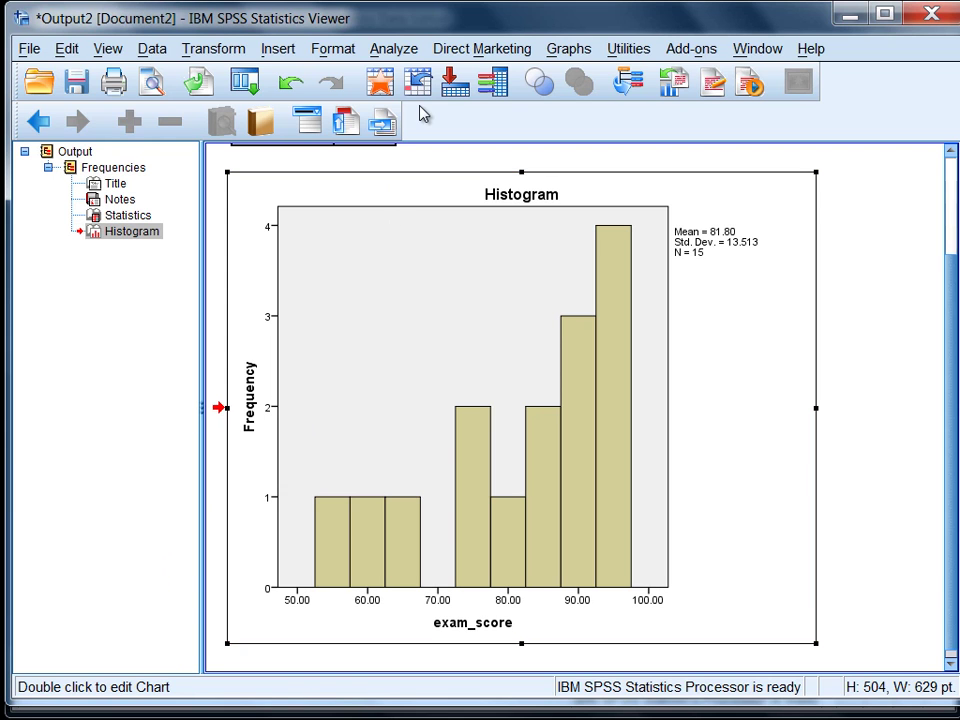
- Create an exam_score histogram through Graphs > Legacy Dialogs > Histogram
left_click(884, 192)
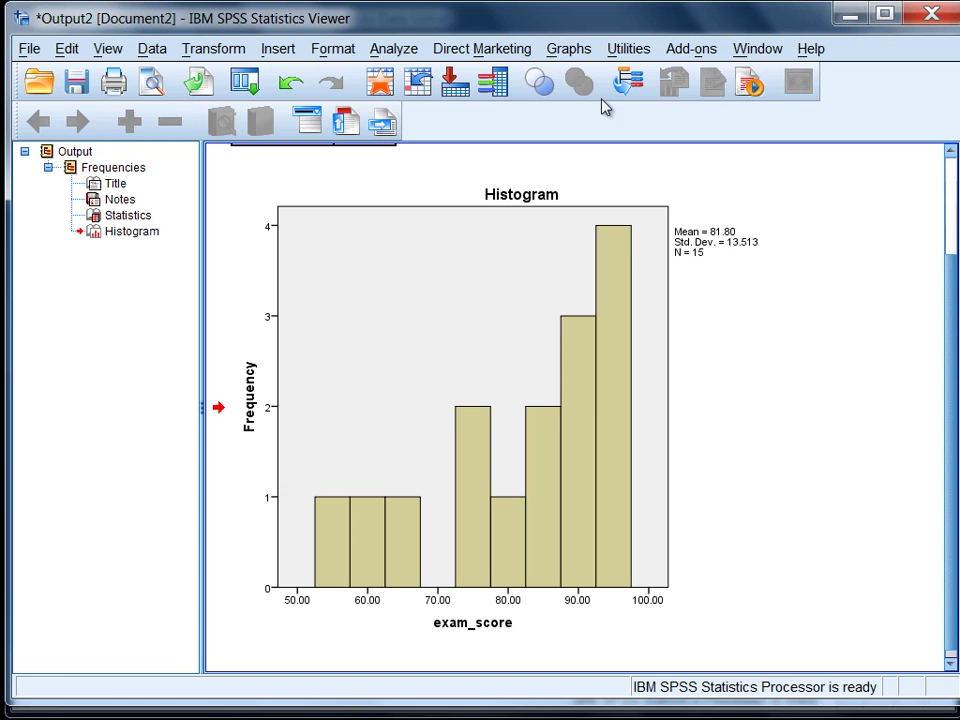
left_click(570, 49)
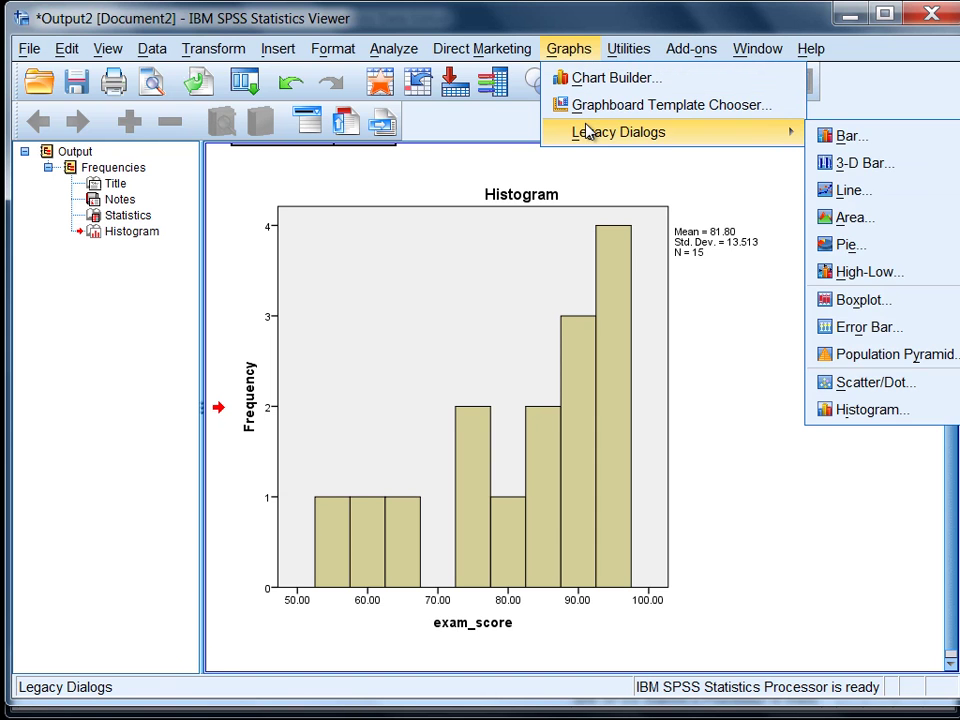
mouse_move(618, 132)
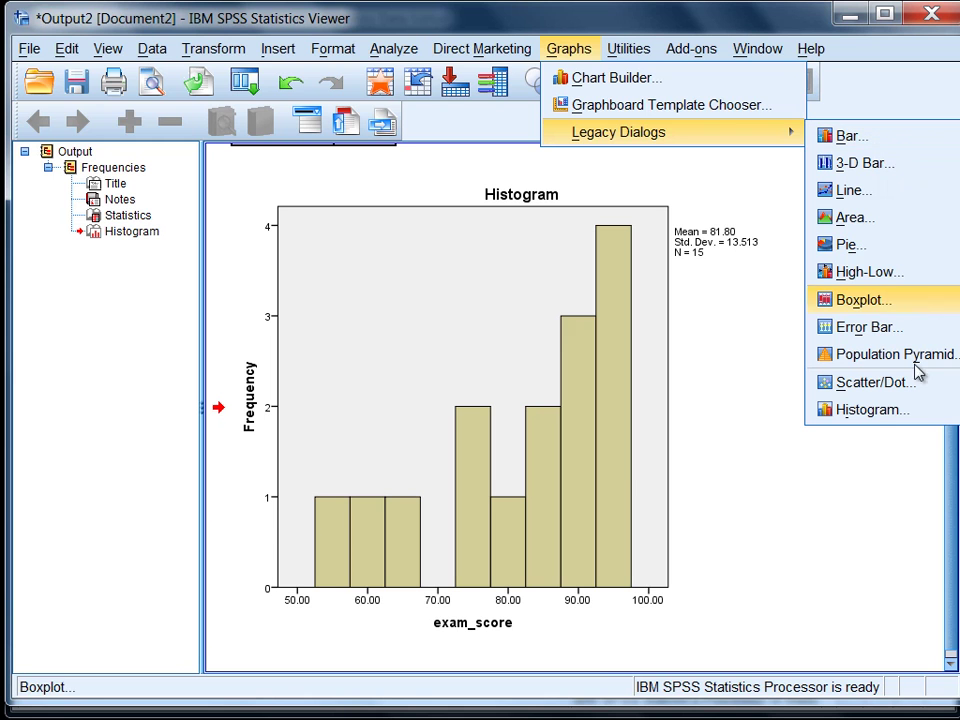
left_click(928, 413)
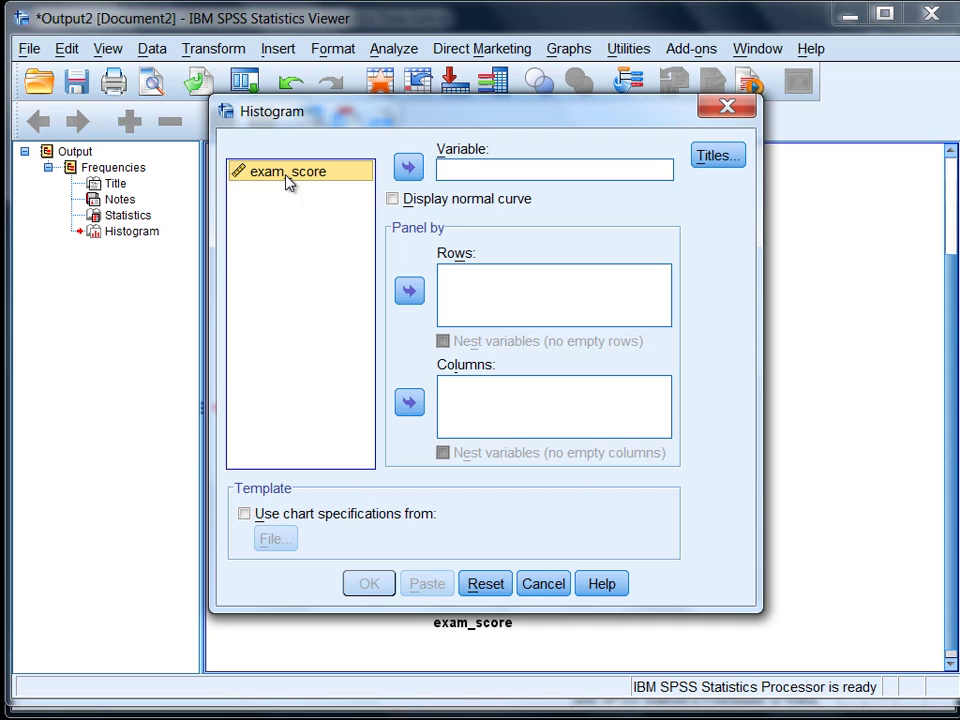
left_click(408, 168)
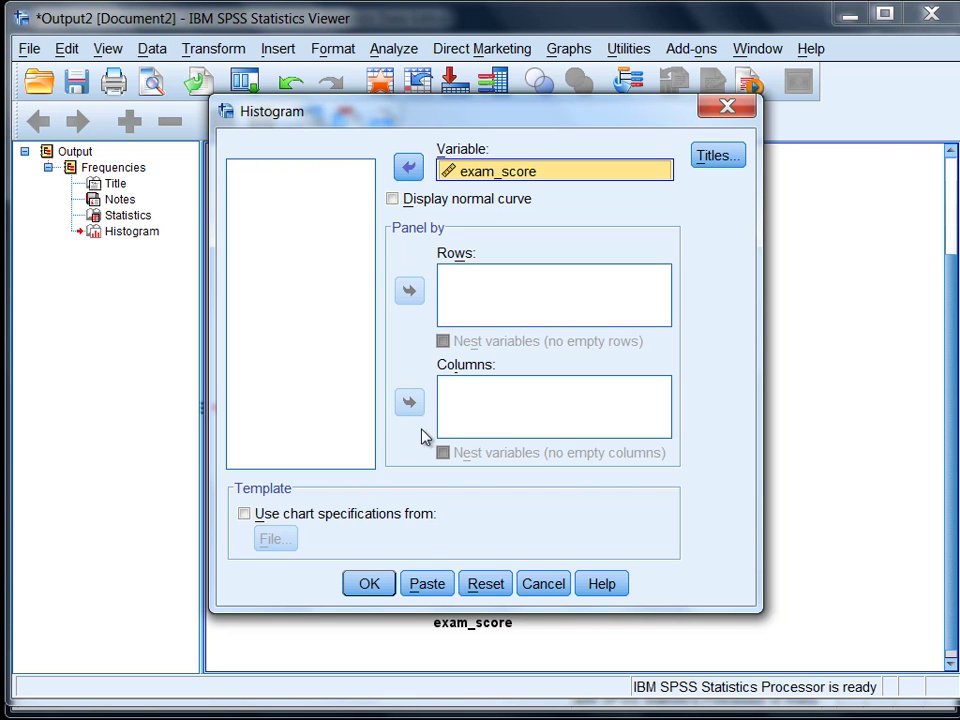
left_click(373, 586)
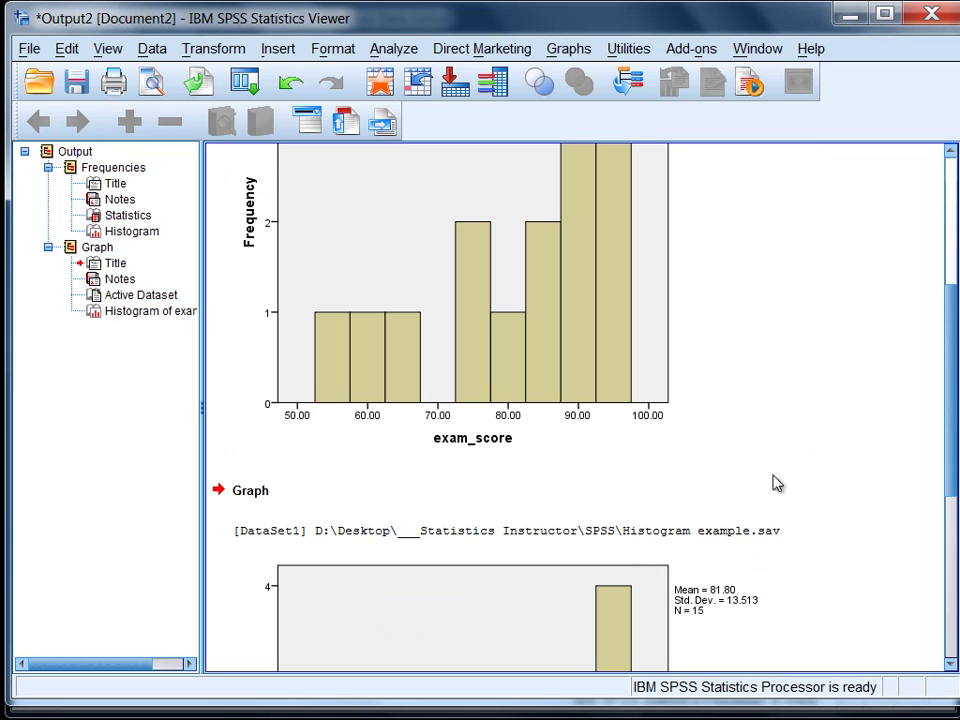
- Delete the [DataSet1] line under Graph and scroll down to the second histogram
left_click(699, 538)
key("Delete")
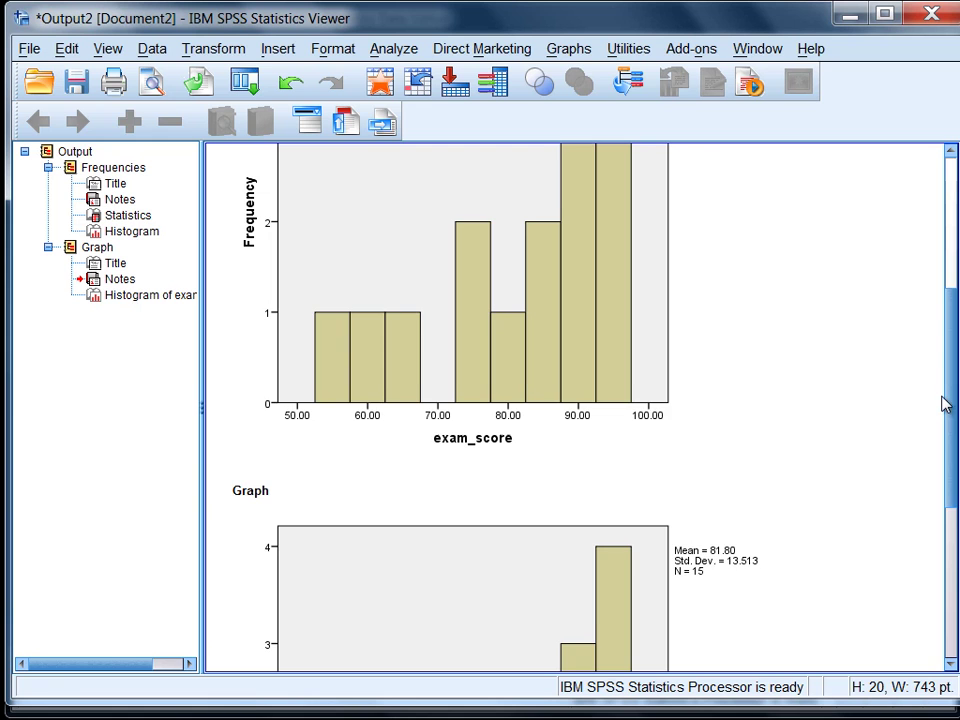
left_click_drag(952, 401, 945, 600)
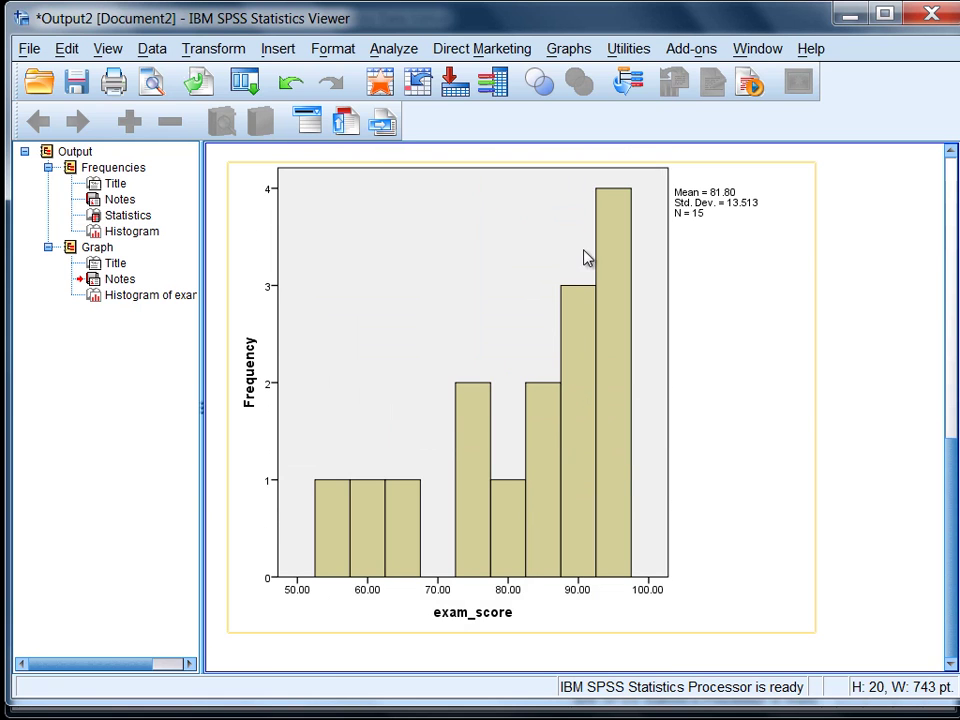